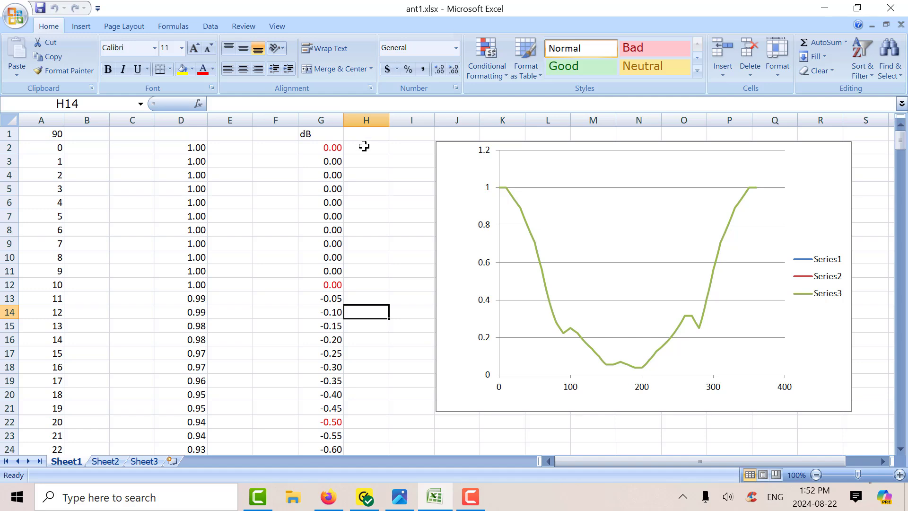
Examine the dB readings in column G of ant1.xlsx and the formula in cell D2 that converts them to relative voltage
{"action": "scroll", "coordinate": [361, 146], "scroll_direction": "down", "scroll_amount": 2}
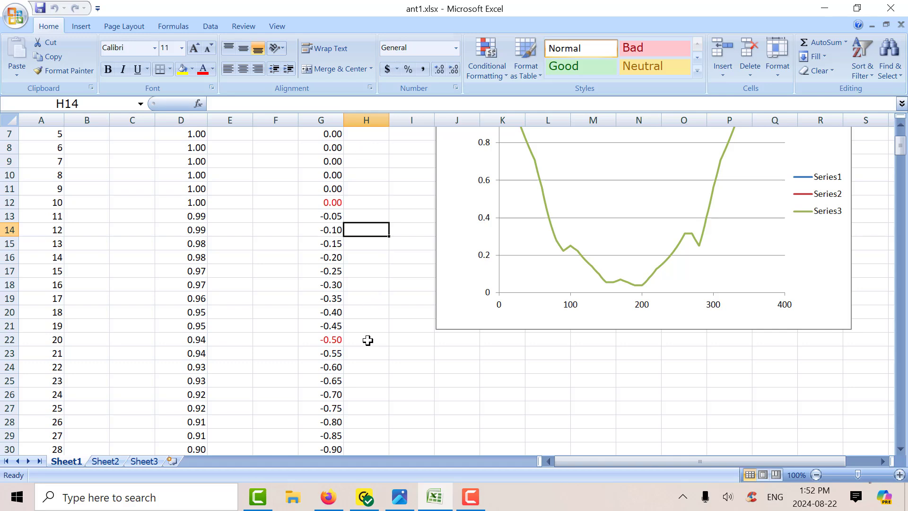
{"action": "scroll", "coordinate": [368, 341], "scroll_direction": "up", "scroll_amount": 2}
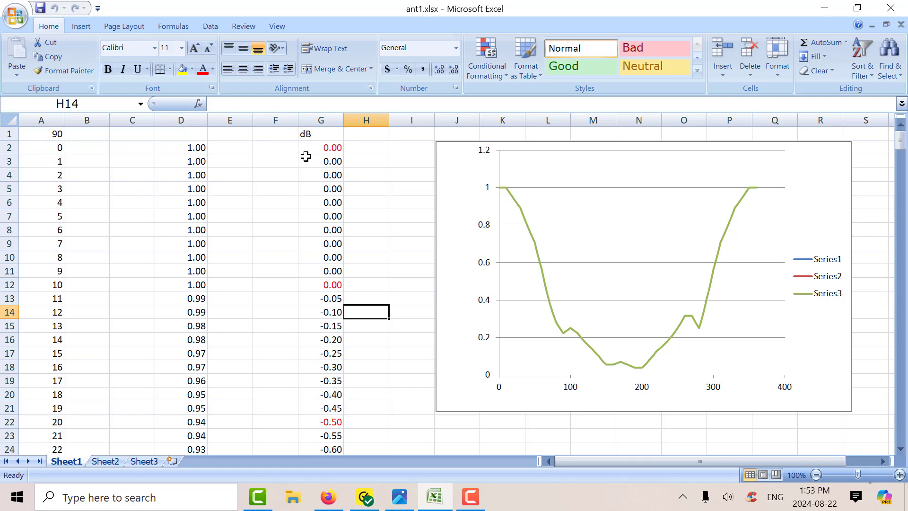
{"action": "left_click", "coordinate": [170, 148]}
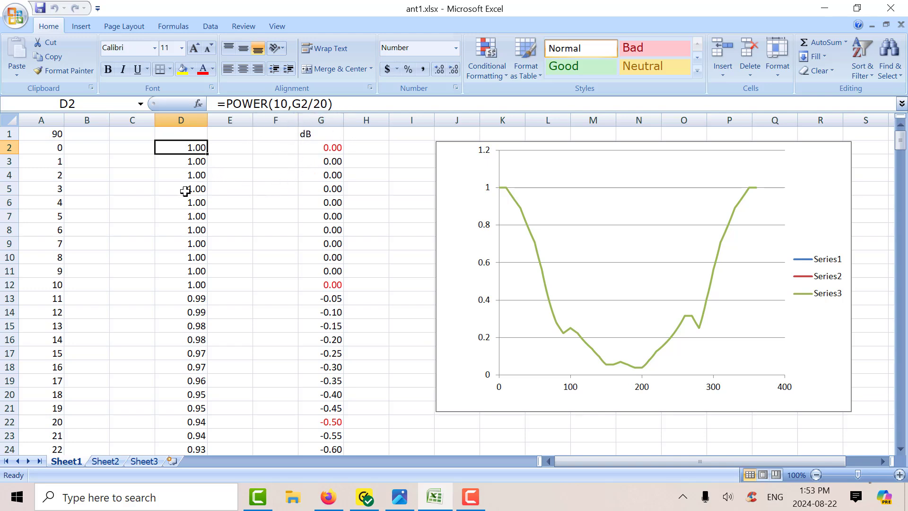
{"action": "scroll", "coordinate": [174, 259], "scroll_direction": "down", "scroll_amount": 2}
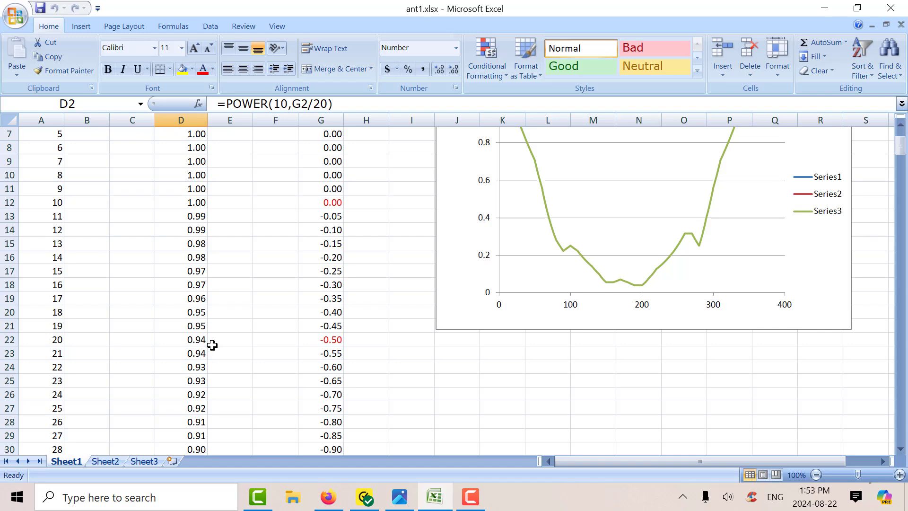
{"action": "scroll", "coordinate": [222, 339], "scroll_direction": "up", "scroll_amount": 2}
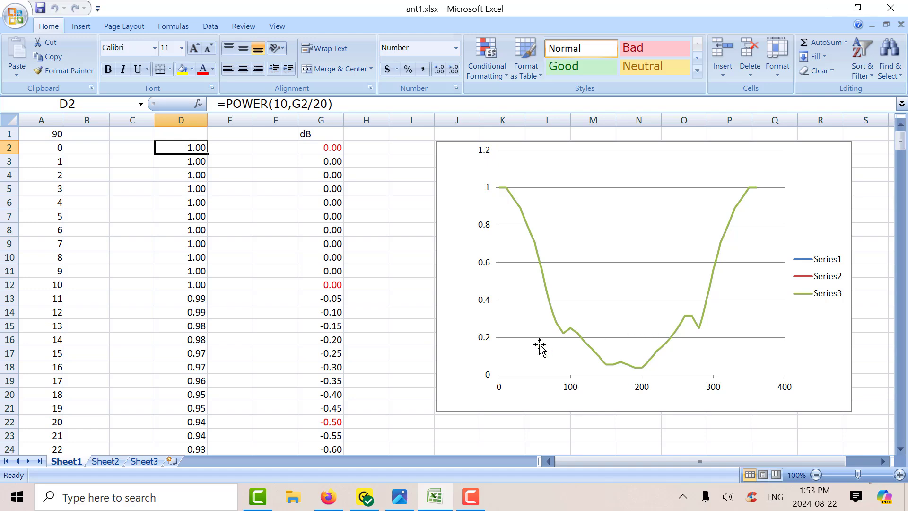
Switch to the ant2.xlsx workbook and compare its elevation data with the antenna plot in yagi_pattern.jpg
{"action": "mouse_move", "coordinate": [440, 502]}
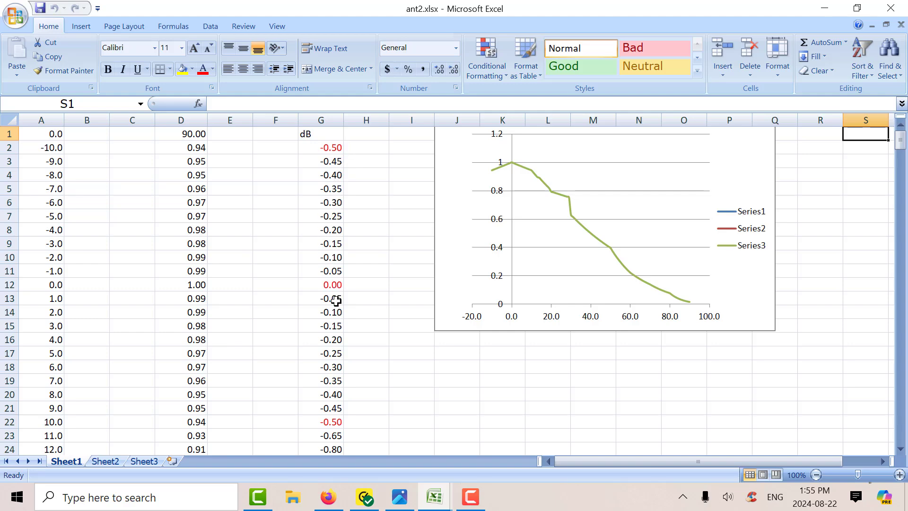
{"action": "left_click", "coordinate": [399, 496]}
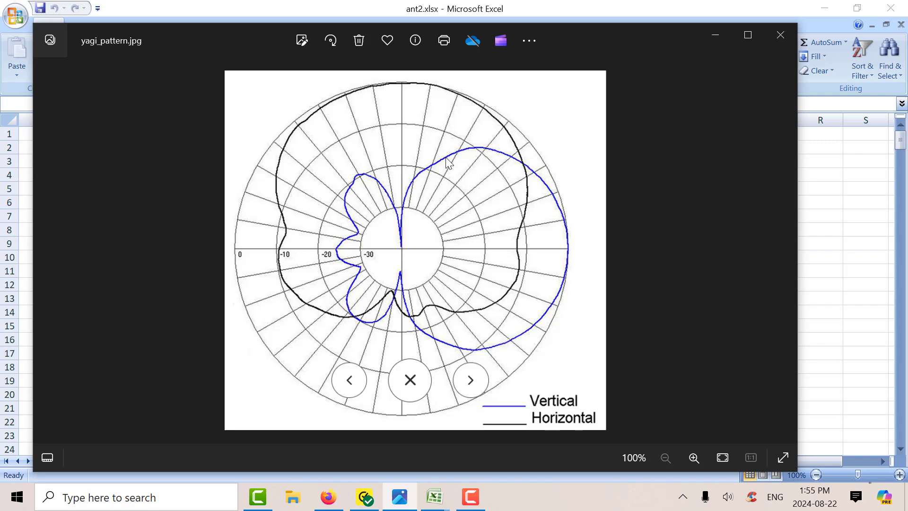
{"action": "left_click", "coordinate": [801, 290]}
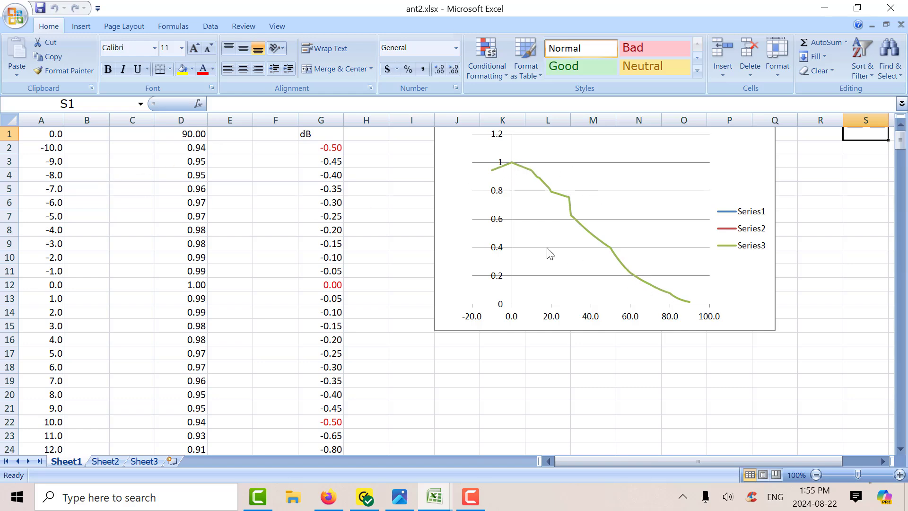
Switch to the Splat! antenna patterns article in Firefox and review the parameter table for the 2m 144MHz base station
{"action": "left_click", "coordinate": [329, 496]}
{"action": "scroll", "coordinate": [320, 230], "scroll_direction": "down", "scroll_amount": 15}
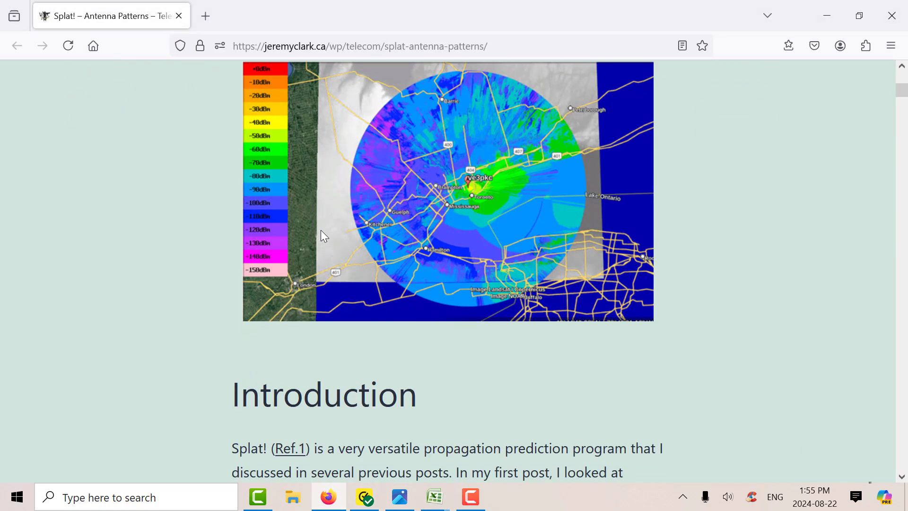
{"action": "scroll", "coordinate": [321, 230], "scroll_direction": "down", "scroll_amount": 12}
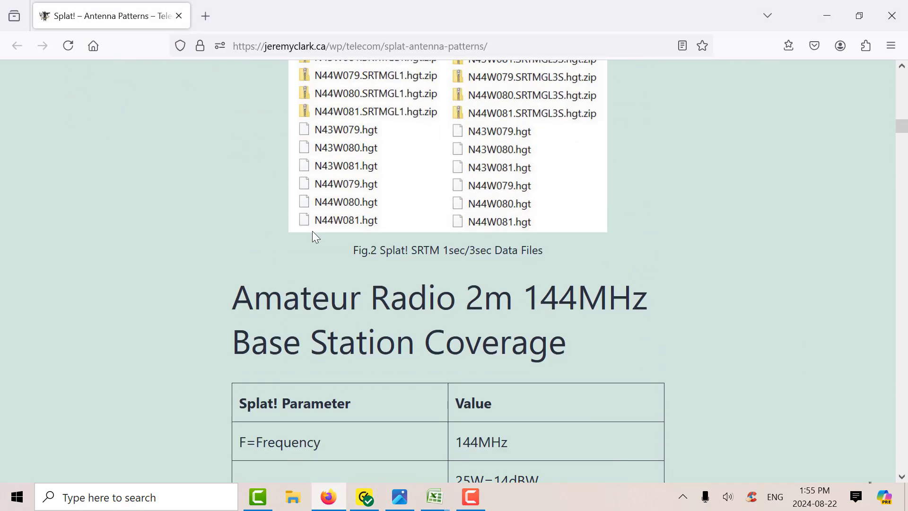
{"action": "scroll", "coordinate": [313, 232], "scroll_direction": "down", "scroll_amount": 5}
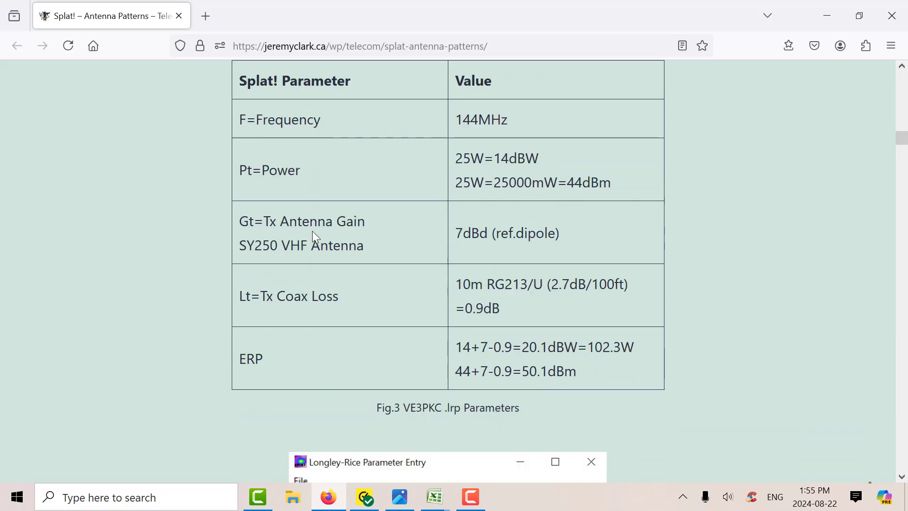
{"action": "scroll", "coordinate": [309, 232], "scroll_direction": "up", "scroll_amount": 2}
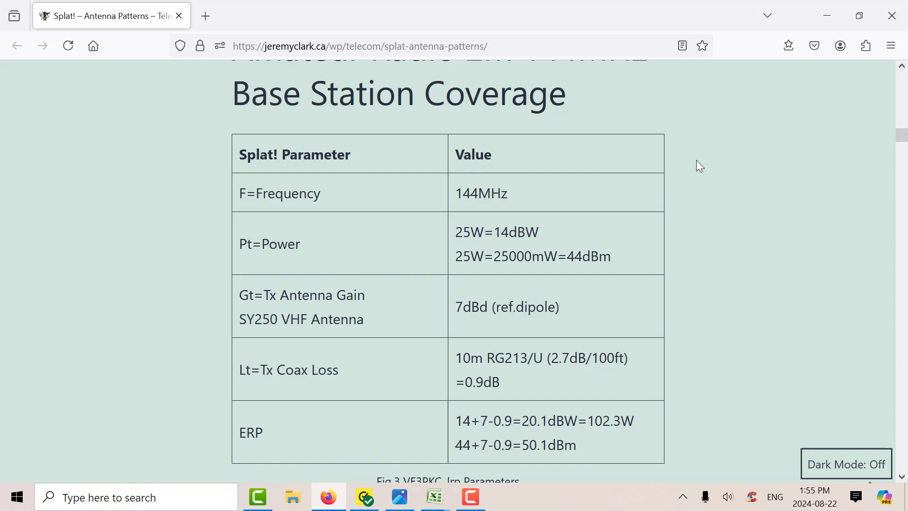
{"action": "scroll", "coordinate": [685, 161], "scroll_direction": "down", "scroll_amount": 2}
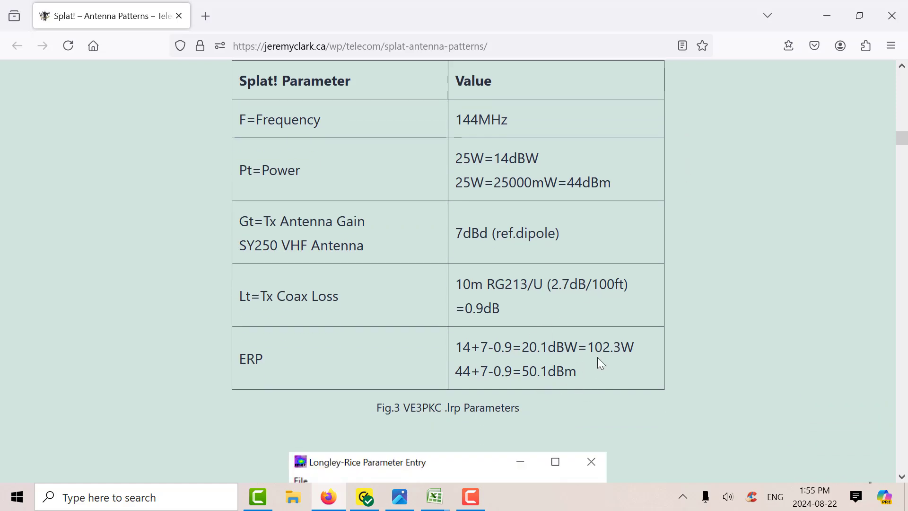
Review the article's Longley-Rice parameter entries for the .lrp file and the free space attenuation table at 144MHz
{"action": "scroll", "coordinate": [721, 259], "scroll_direction": "down", "scroll_amount": 6}
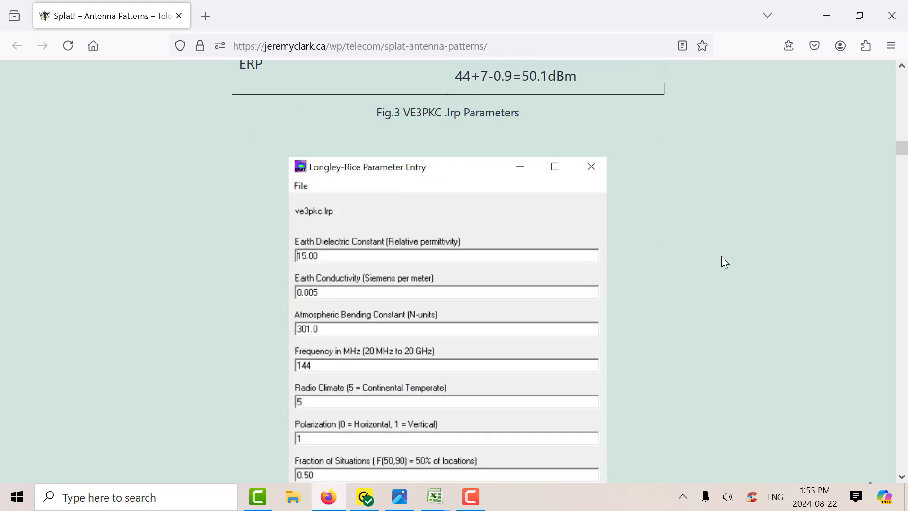
{"action": "scroll", "coordinate": [721, 256], "scroll_direction": "down", "scroll_amount": 2}
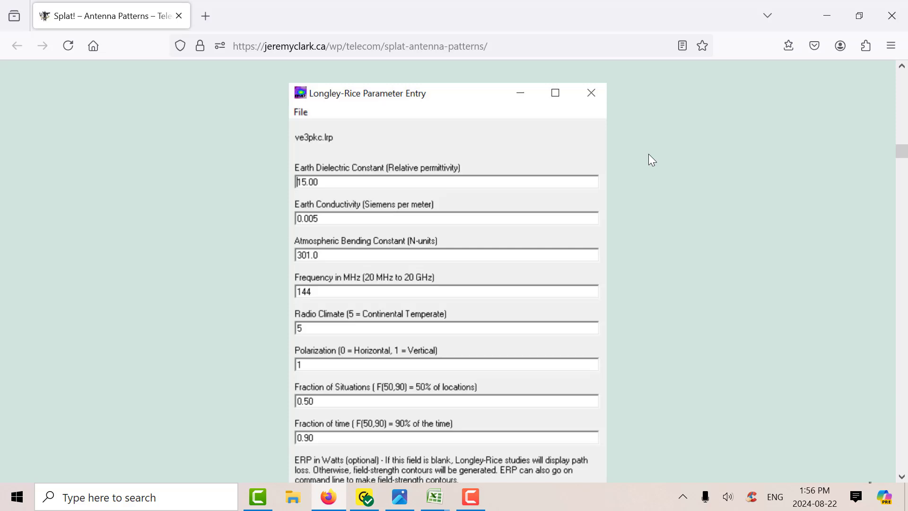
{"action": "scroll", "coordinate": [651, 160], "scroll_direction": "down", "scroll_amount": 2}
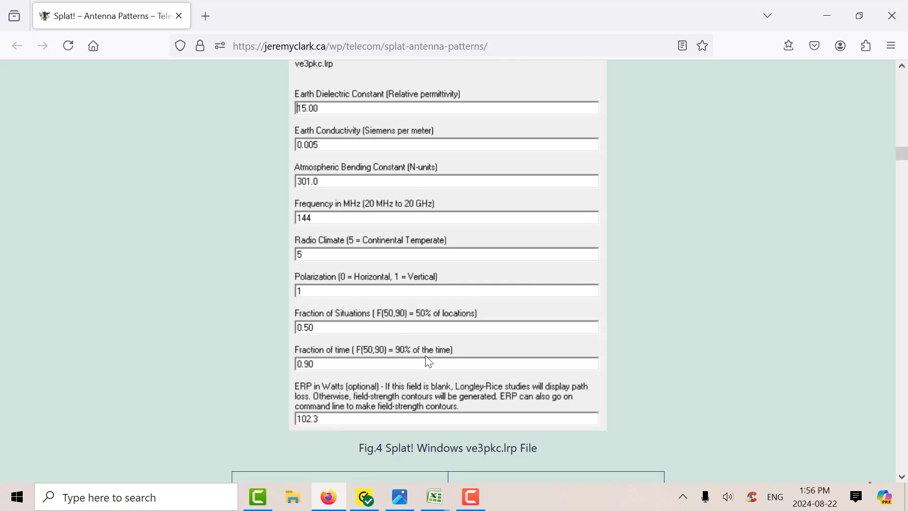
{"action": "scroll", "coordinate": [546, 307], "scroll_direction": "down", "scroll_amount": 5}
{"action": "scroll", "coordinate": [550, 312], "scroll_direction": "down", "scroll_amount": 1}
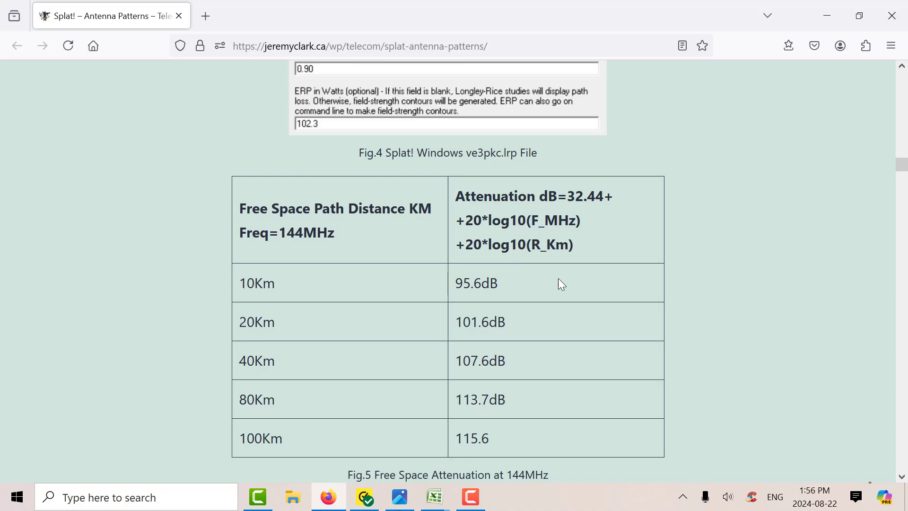
Read the Antenna Patterns .az .el section, including the Yagi plot and the spreadsheet figures for both patterns
{"action": "scroll", "coordinate": [560, 284], "scroll_direction": "down", "scroll_amount": 2}
{"action": "scroll", "coordinate": [561, 284], "scroll_direction": "down", "scroll_amount": 12}
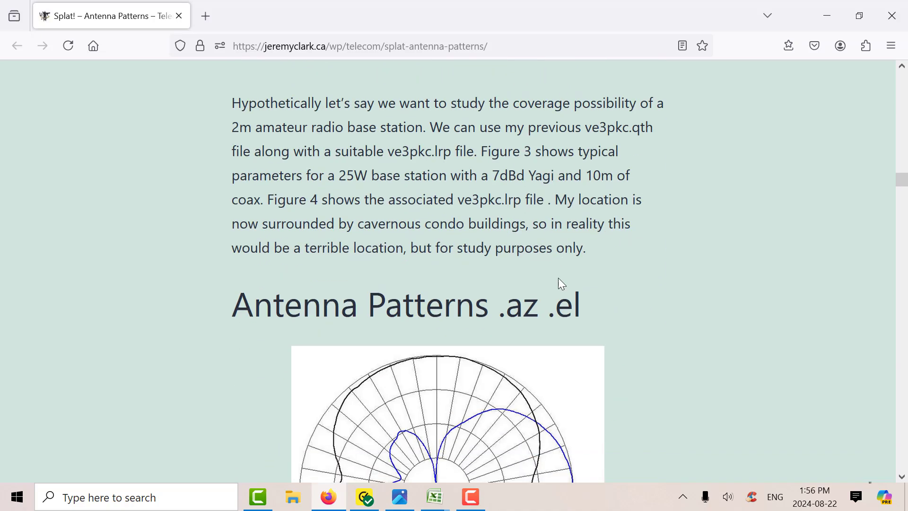
{"action": "scroll", "coordinate": [562, 284], "scroll_direction": "down", "scroll_amount": 5}
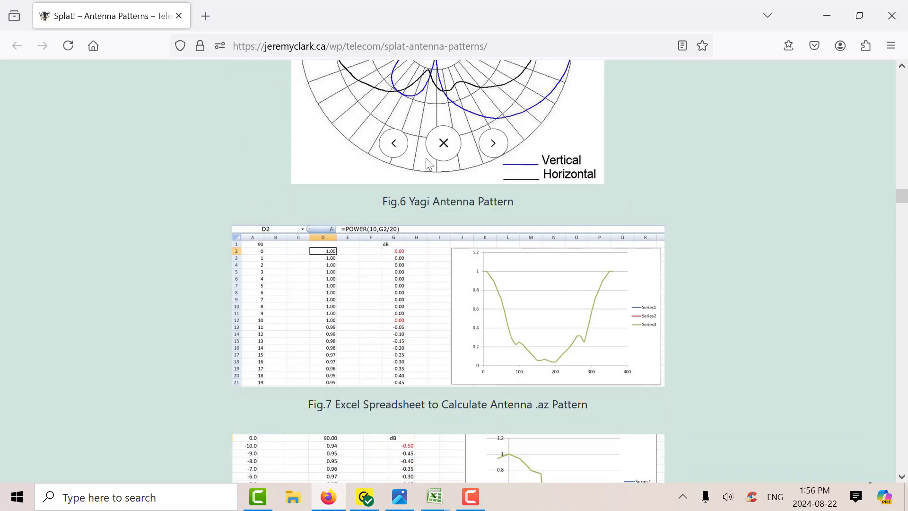
{"action": "scroll", "coordinate": [437, 123], "scroll_direction": "down", "scroll_amount": 19}
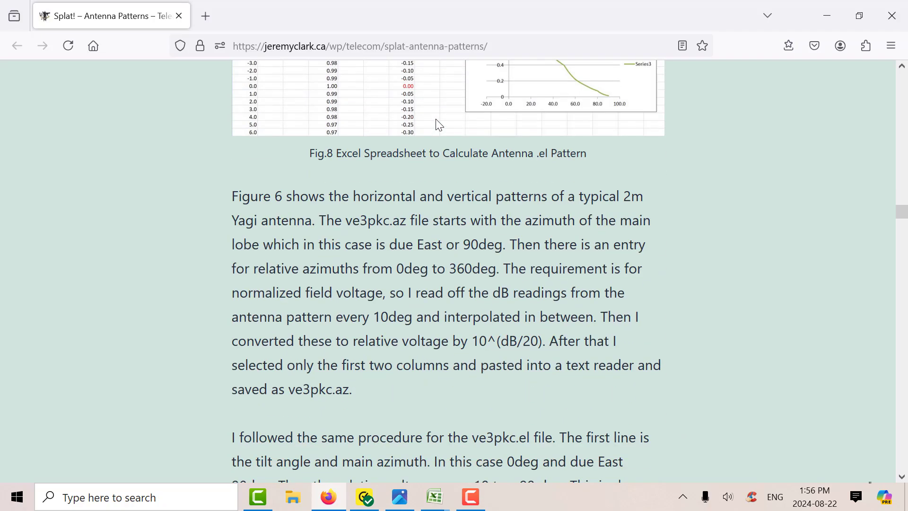
Examine the Longley-Rice path loss setup and compare the omni antenna map with the map using .az and .el files
{"action": "scroll", "coordinate": [438, 123], "scroll_direction": "down", "scroll_amount": 3}
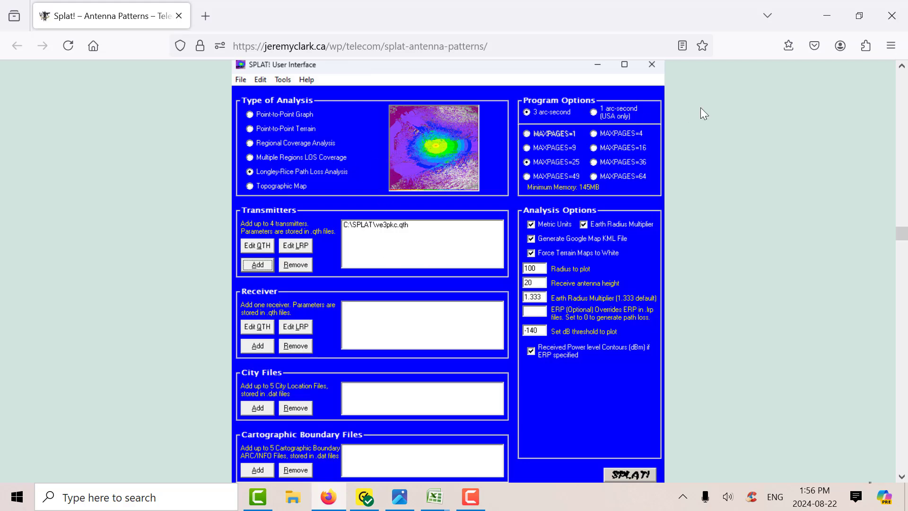
{"action": "scroll", "coordinate": [699, 109], "scroll_direction": "down", "scroll_amount": 9}
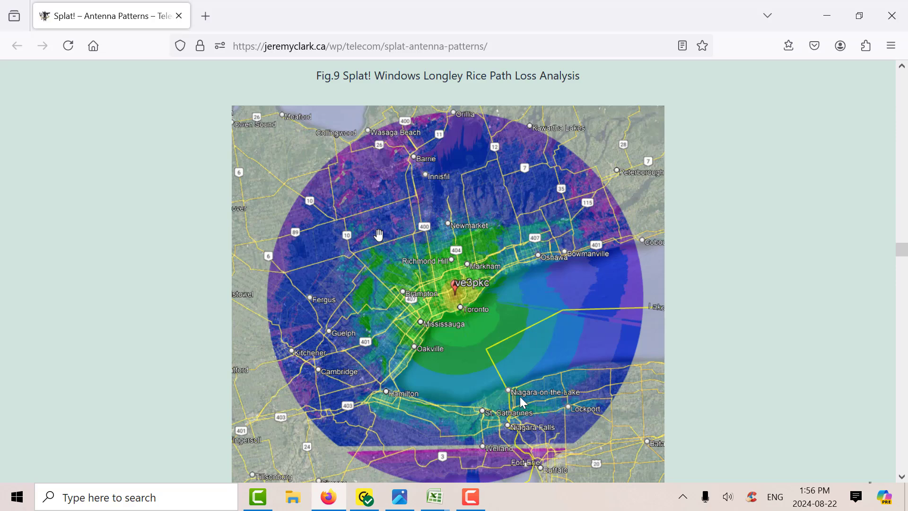
{"action": "scroll", "coordinate": [537, 256], "scroll_direction": "down", "scroll_amount": 10}
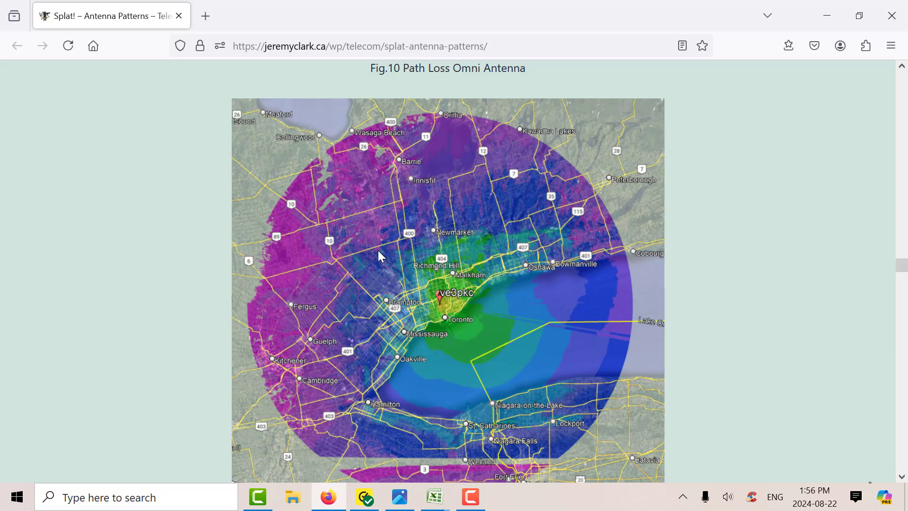
{"action": "scroll", "coordinate": [380, 255], "scroll_direction": "down", "scroll_amount": 5}
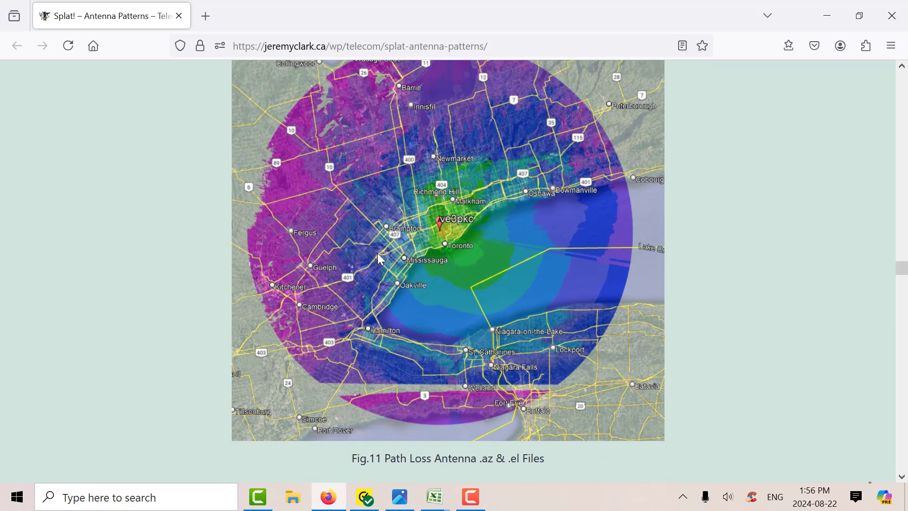
{"action": "scroll", "coordinate": [381, 259], "scroll_direction": "down", "scroll_amount": 5}
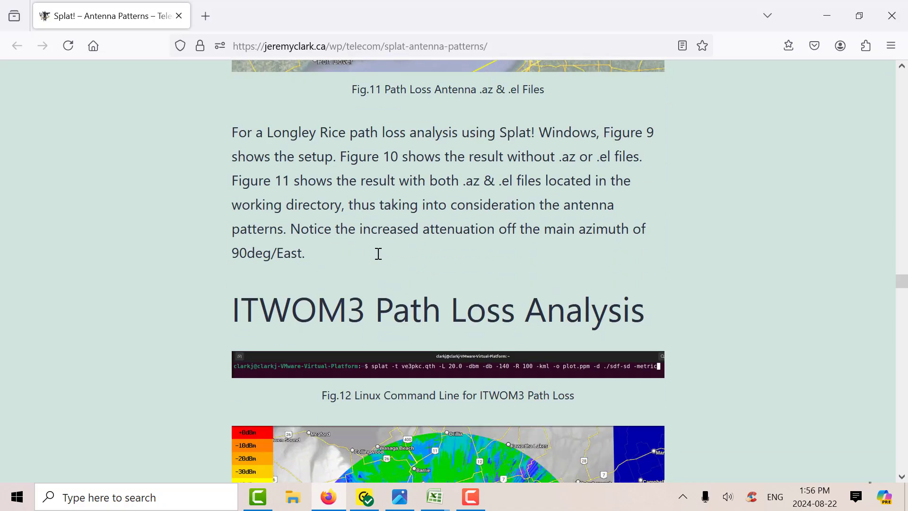
Review the ITWOM3 Path Loss Analysis section, examining the Linux command line and the omni antenna coverage map
{"action": "scroll", "coordinate": [393, 275], "scroll_direction": "down", "scroll_amount": 2}
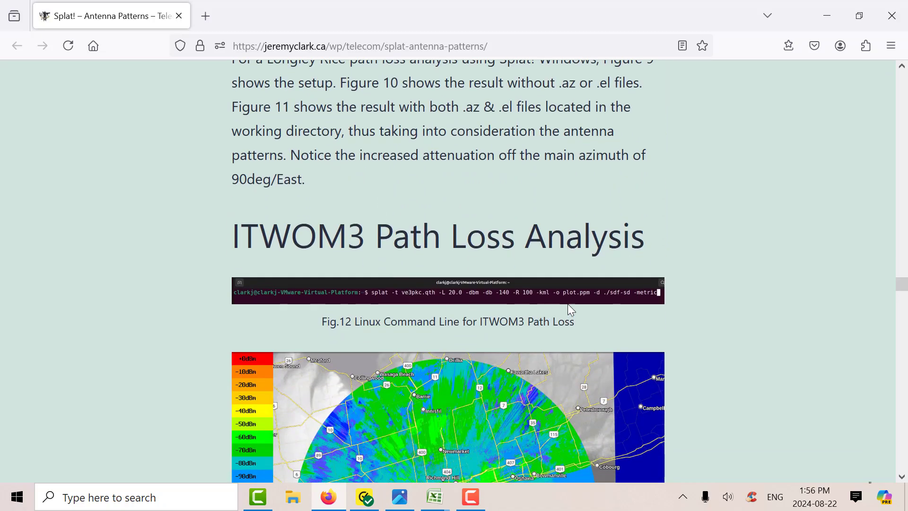
{"action": "scroll", "coordinate": [630, 276], "scroll_direction": "down", "scroll_amount": 2}
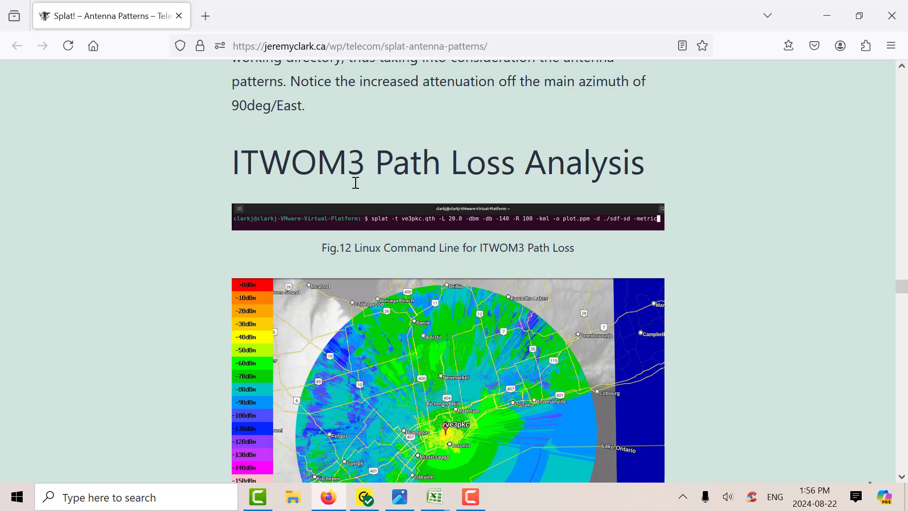
{"action": "scroll", "coordinate": [466, 218], "scroll_direction": "down", "scroll_amount": 4}
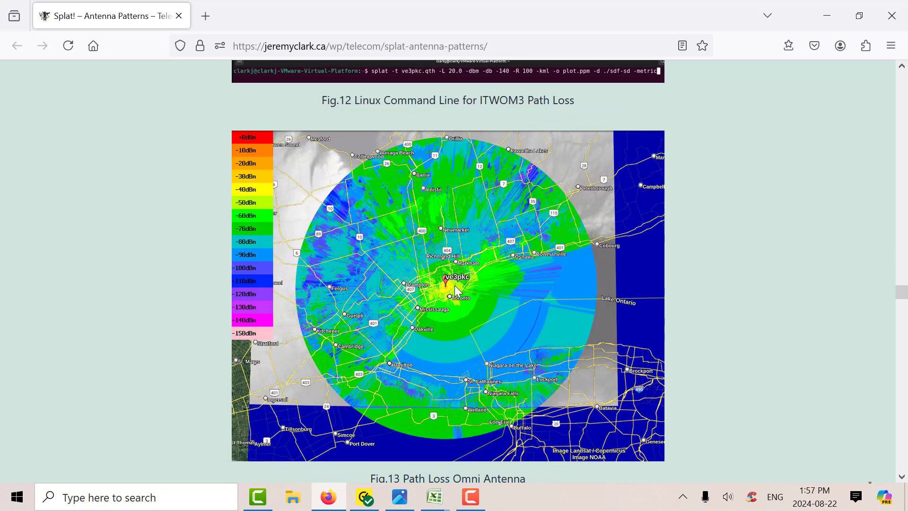
{"action": "scroll", "coordinate": [454, 285], "scroll_direction": "down", "scroll_amount": 10}
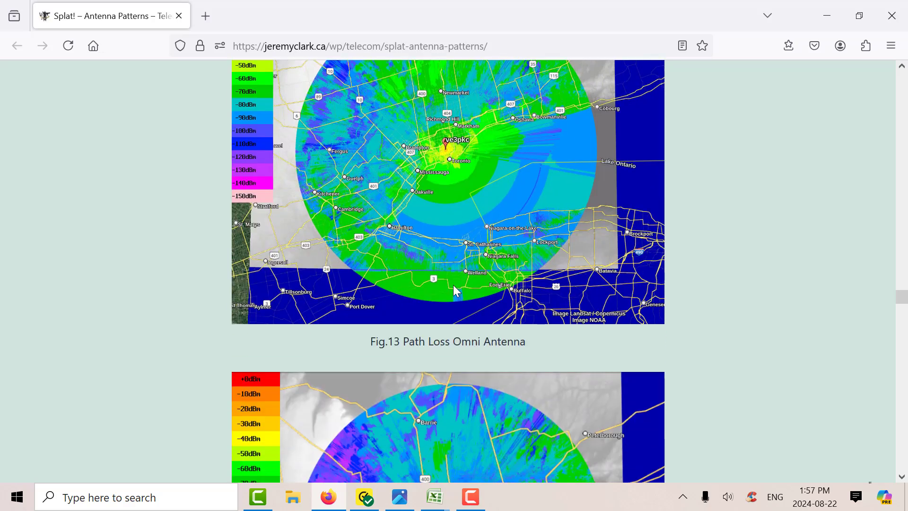